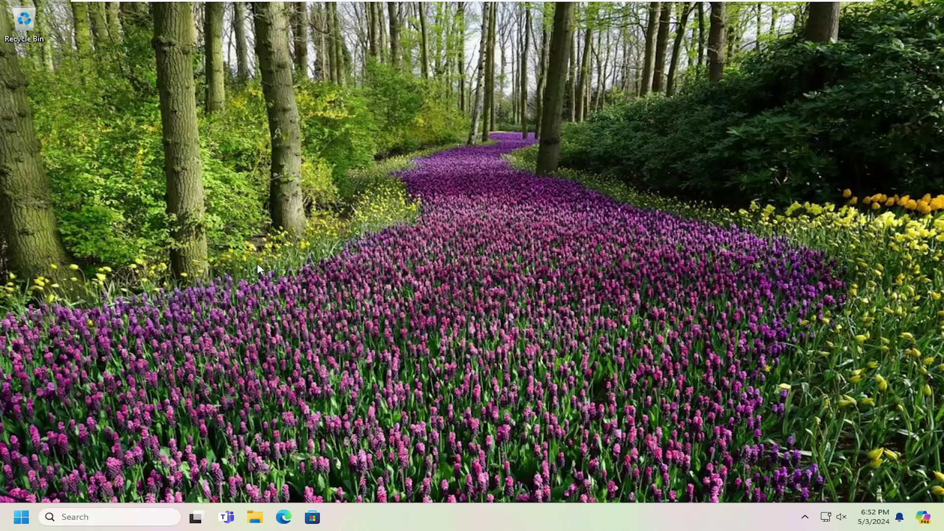
Step: Launch Registry Editor (regedit) from Start as administrator and approve the UAC prompt
click(20, 521)
text(regedit)
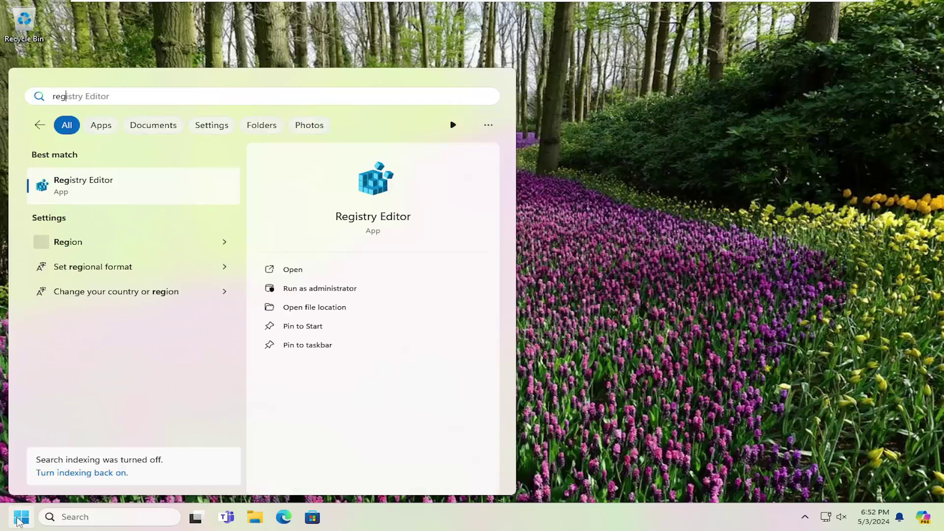
right_click(78, 186)
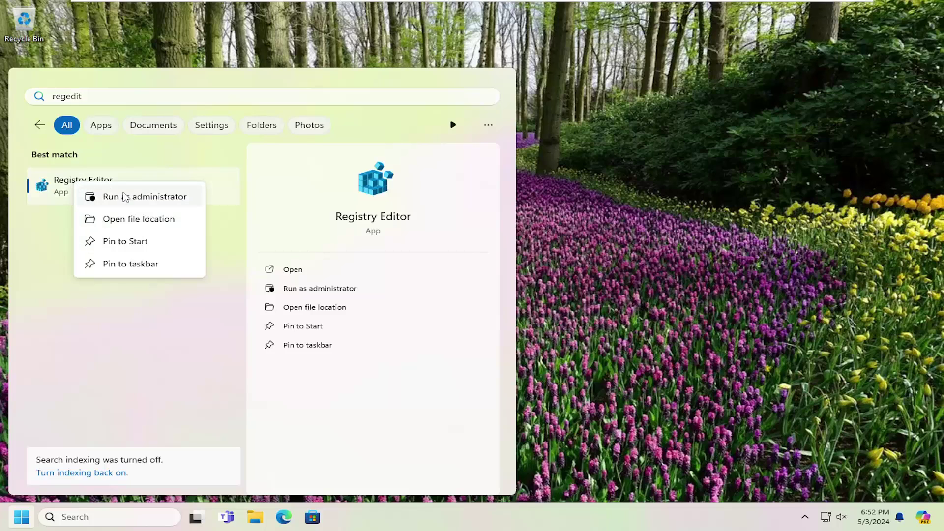
click(129, 197)
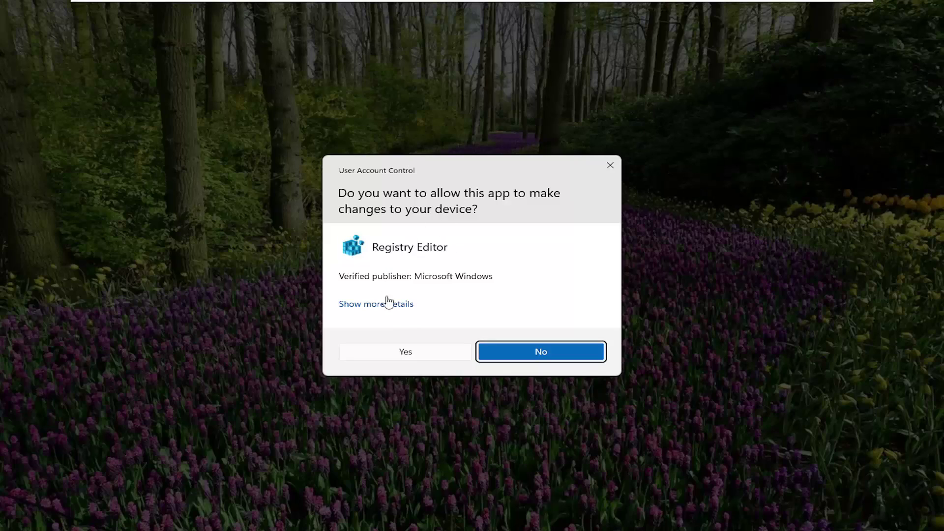
click(406, 352)
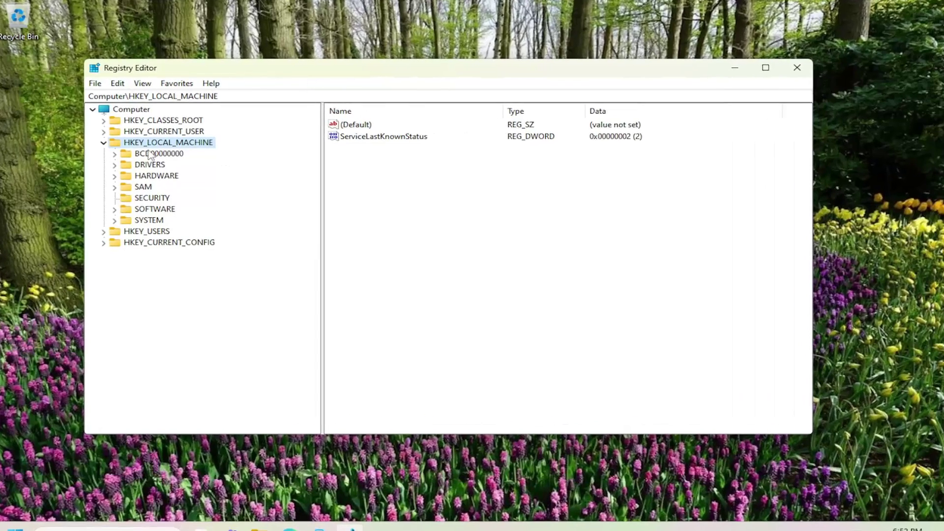
double_click(206, 144)
click(131, 110)
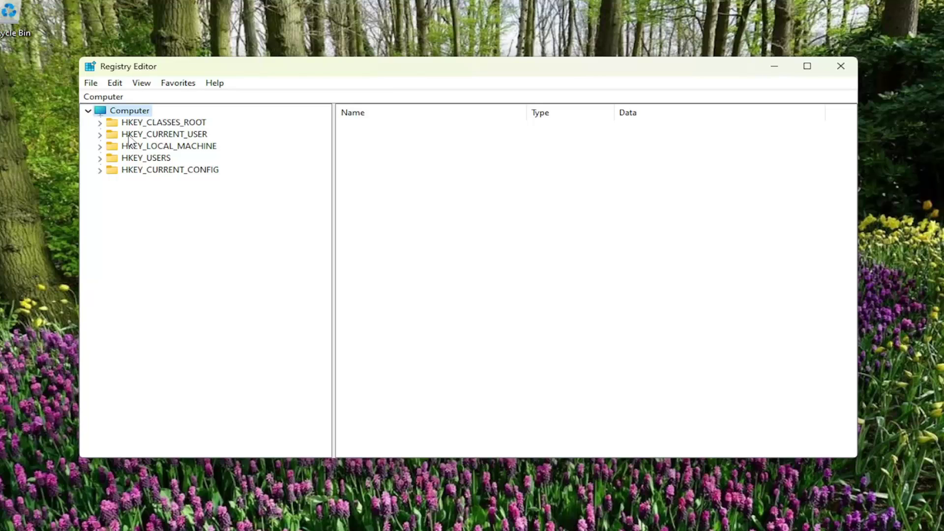
click(93, 85)
click(124, 112)
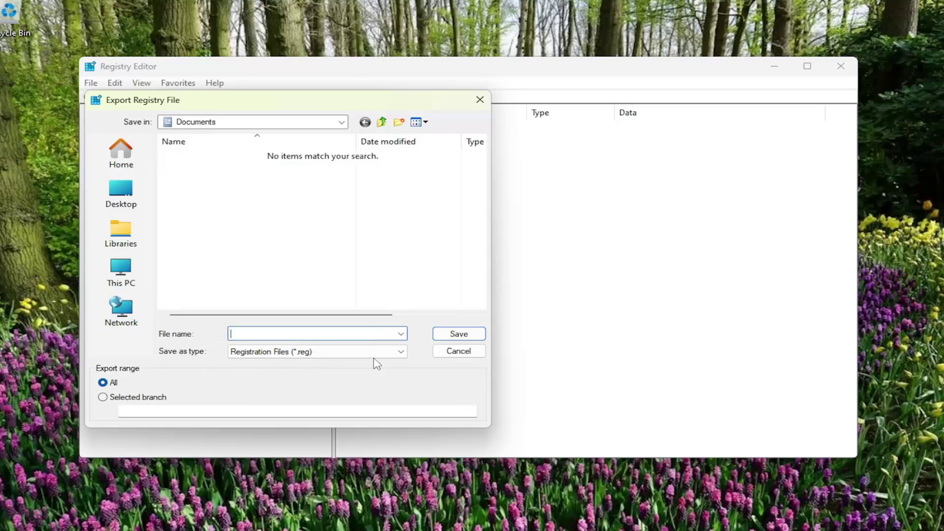
click(449, 352)
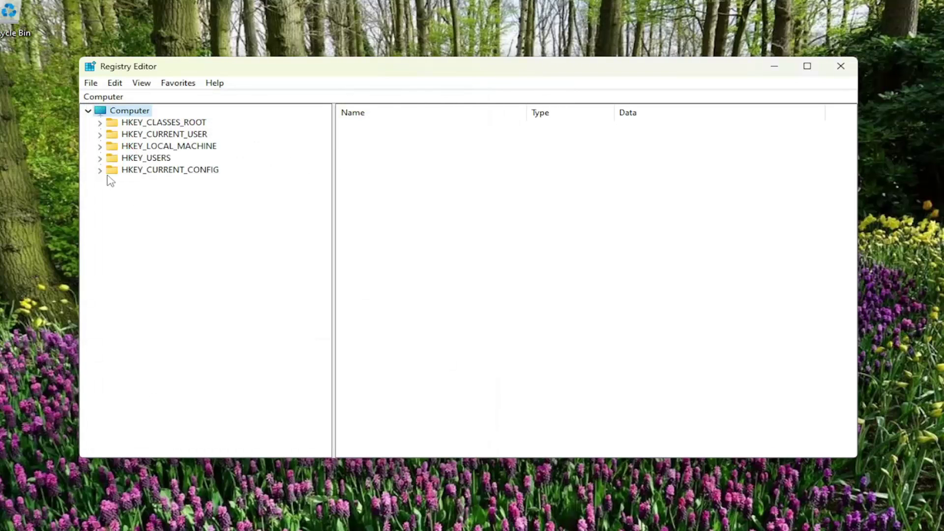
click(92, 83)
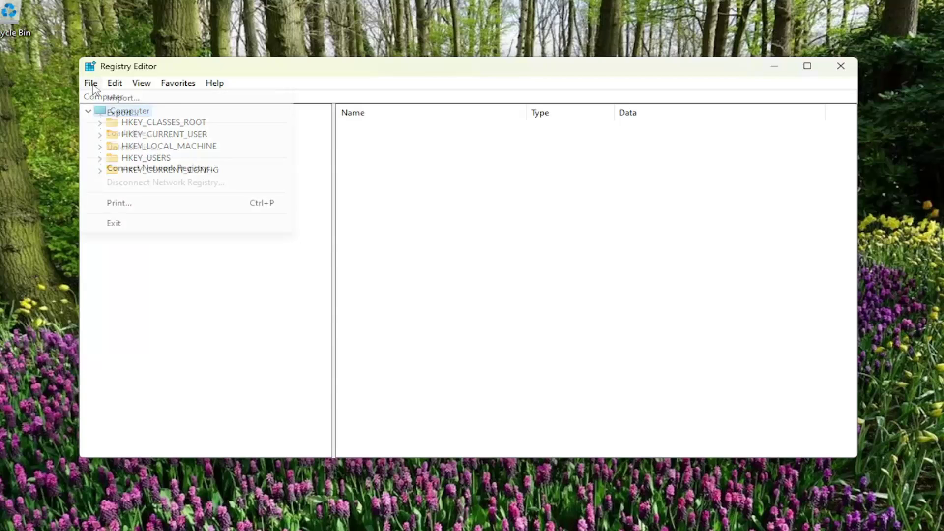
click(117, 98)
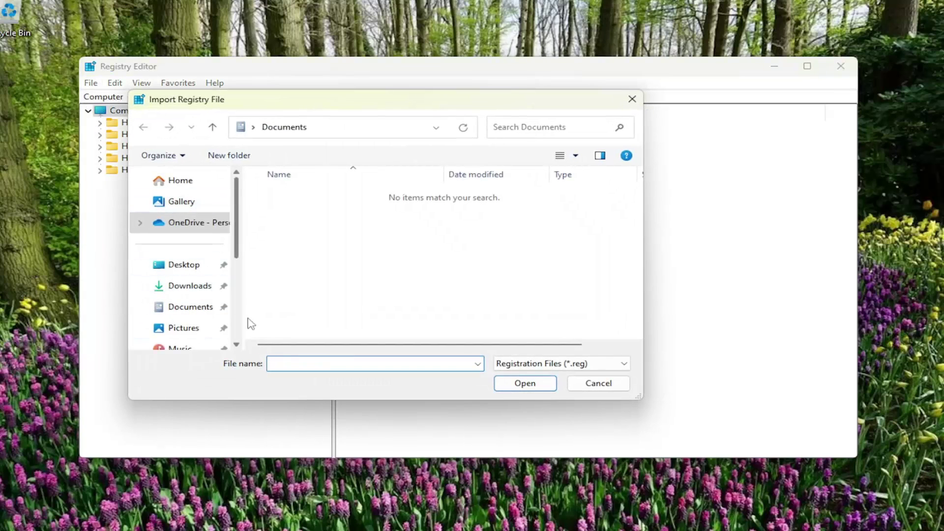
click(604, 386)
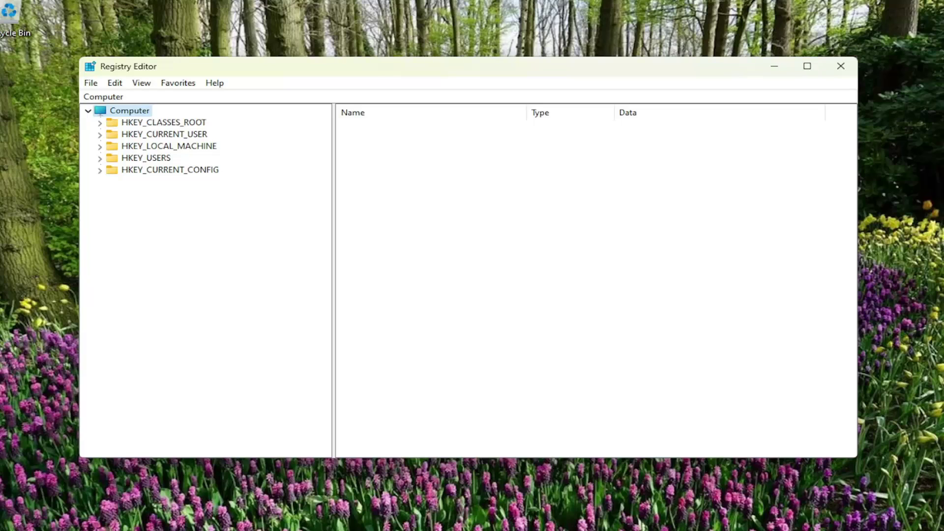
Step: Expand HKEY_LOCAL_MACHINE > SOFTWARE > Policies and select the Adobe key
click(157, 149)
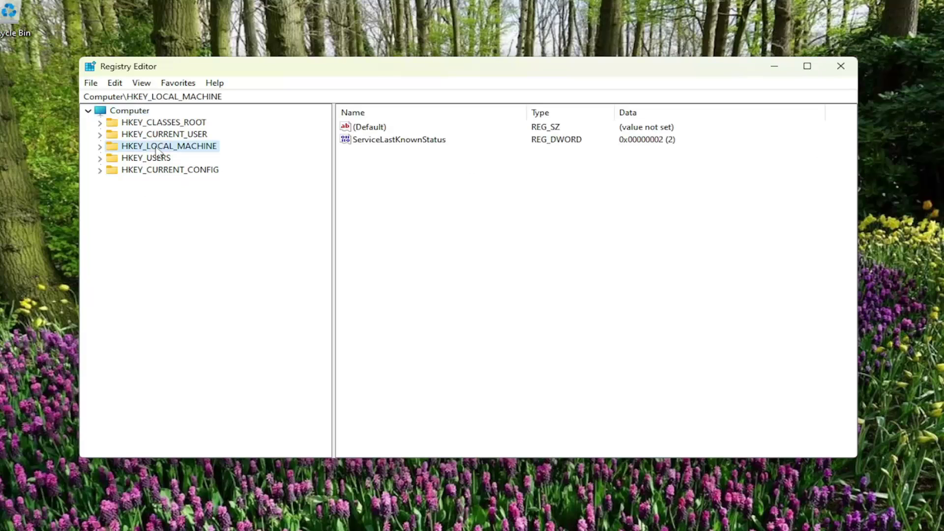
double_click(157, 148)
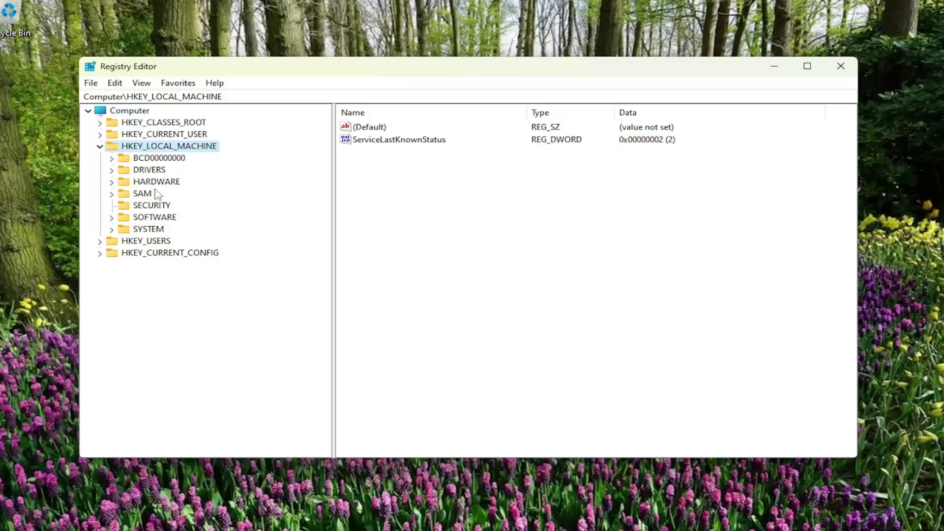
double_click(148, 217)
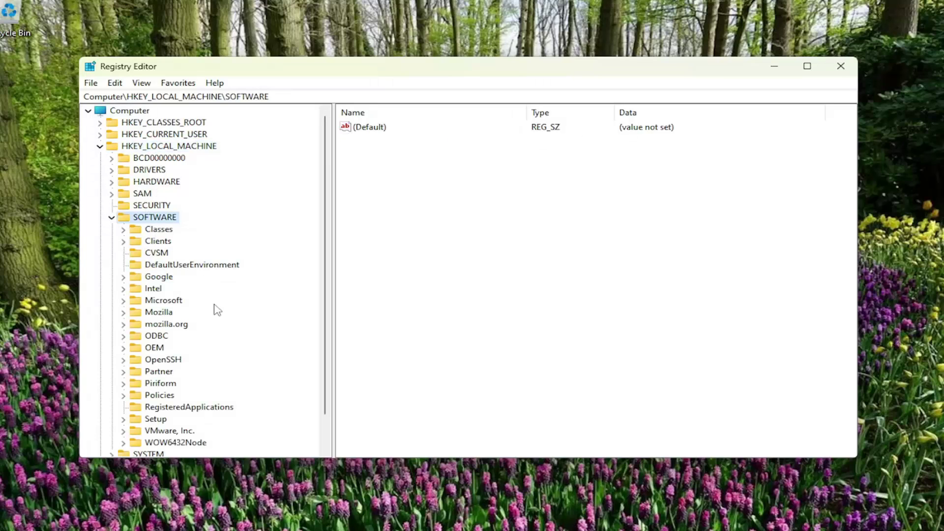
scroll(207, 317, down, 1)
double_click(151, 363)
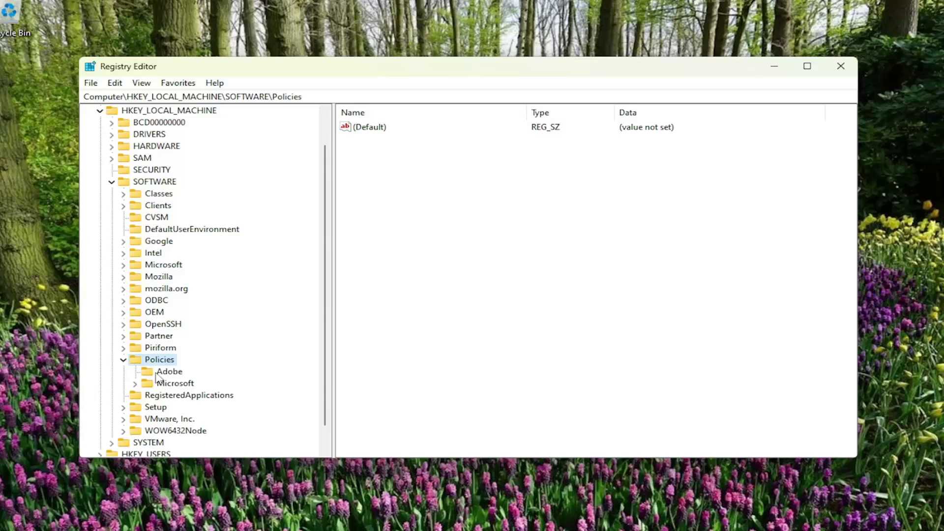
click(160, 375)
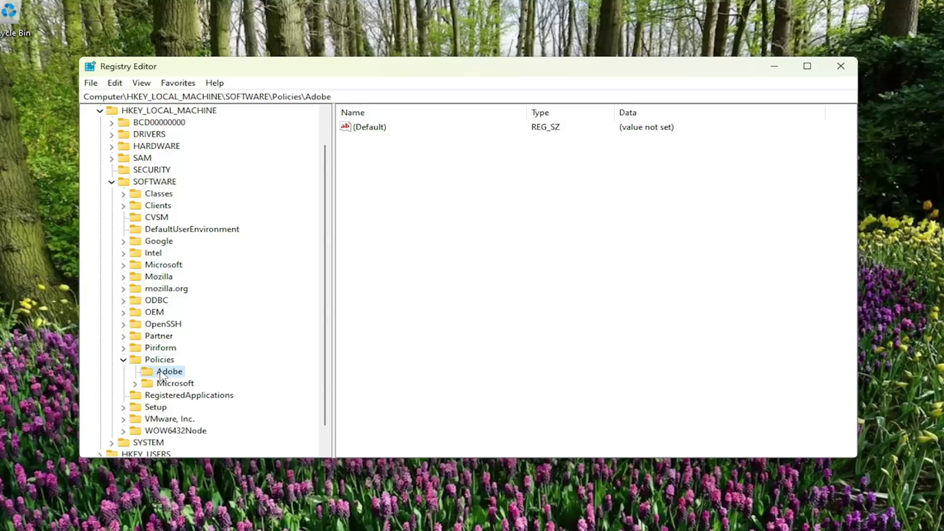
Step: Add a new subkey named CCXNew under Adobe
right_click(162, 375)
mouse_move(205, 395)
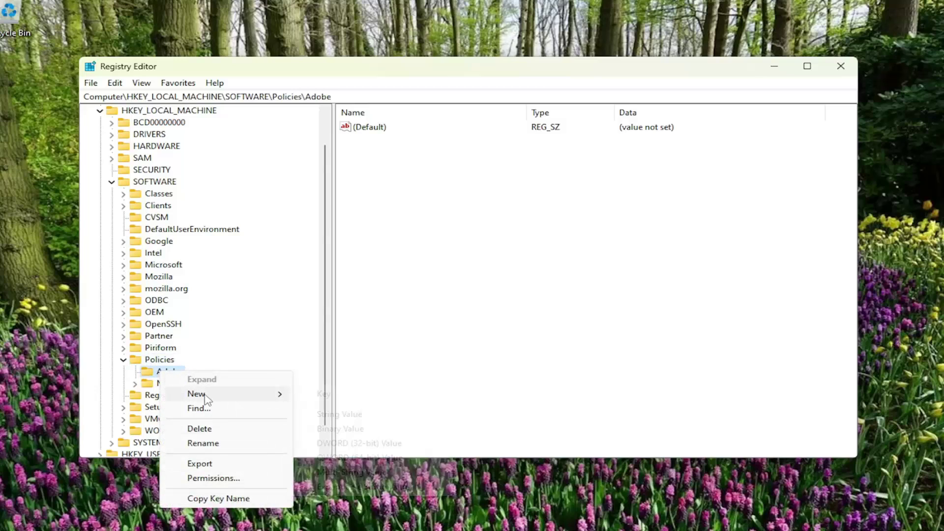
click(324, 394)
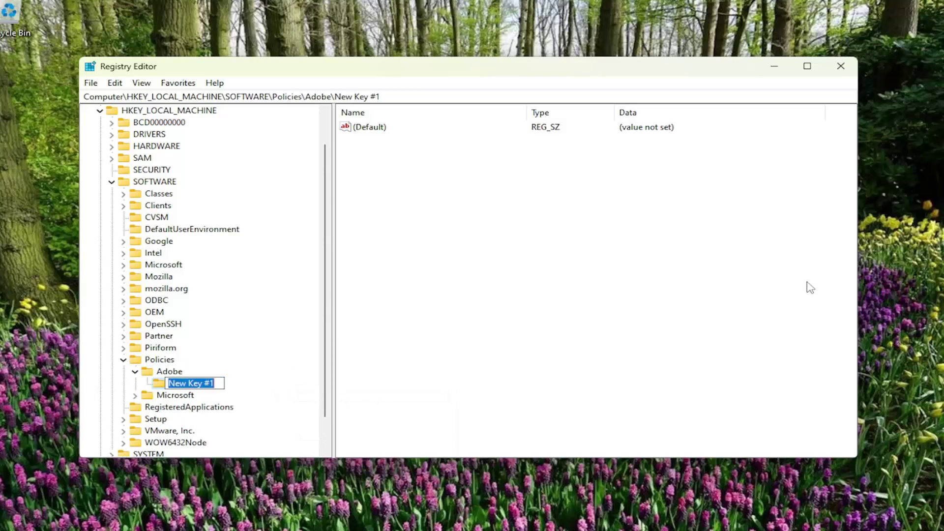
text(CCX)
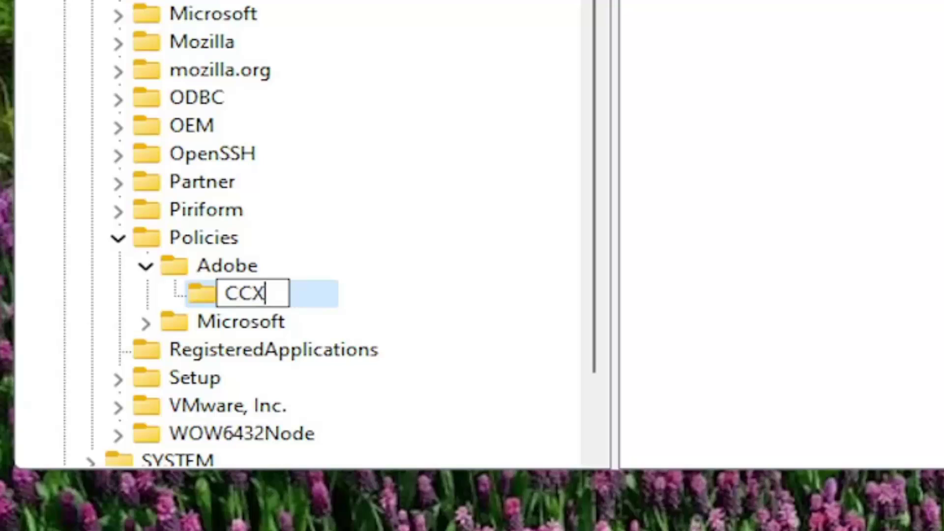
text(New)
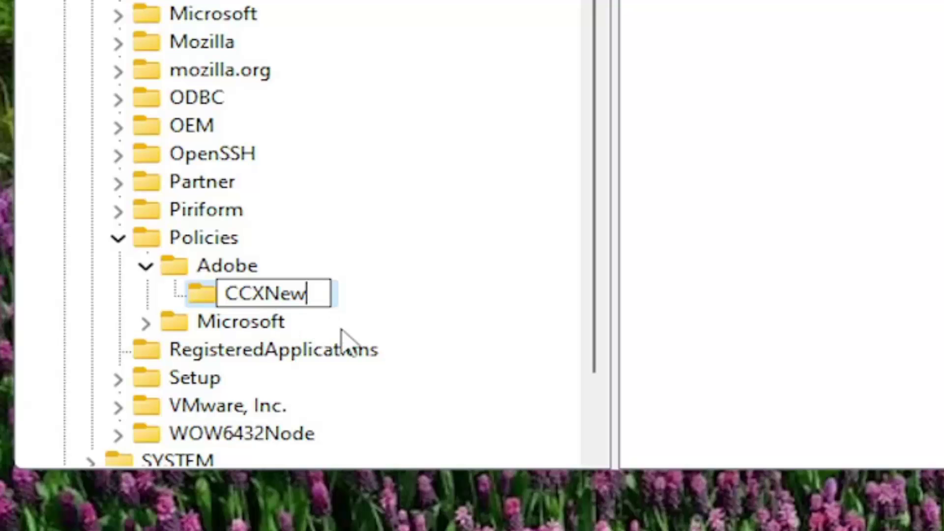
key(Return)
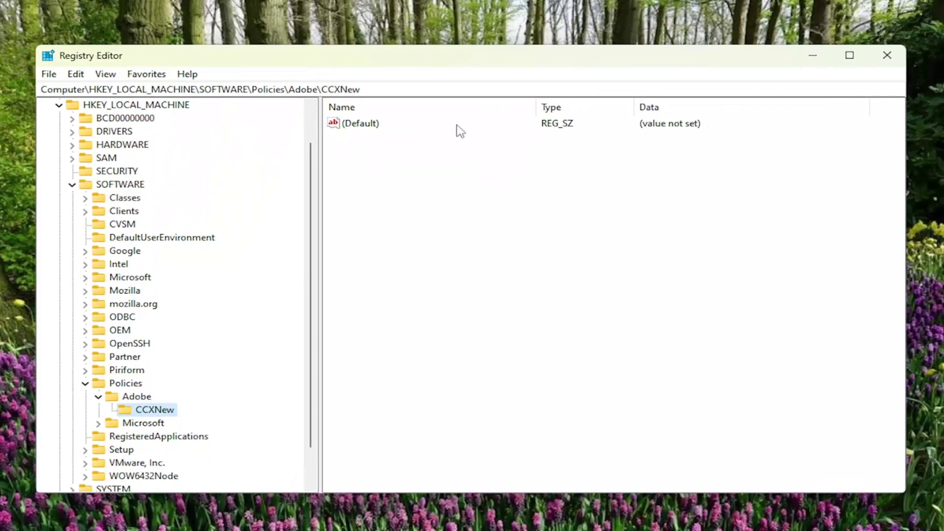
Step: Add a DWORD (32-bit) value named Disabled to CCXNew and confirm its data as 0
click(458, 130)
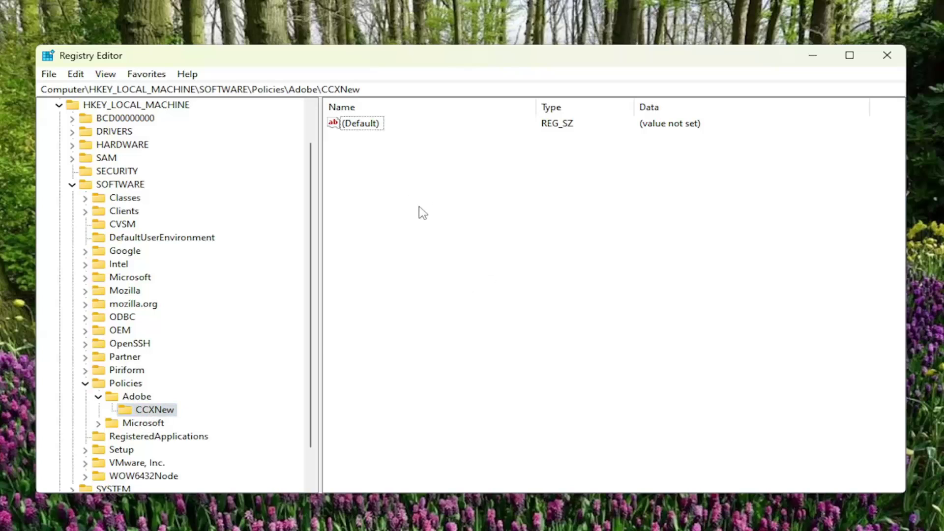
right_click(391, 168)
mouse_move(429, 177)
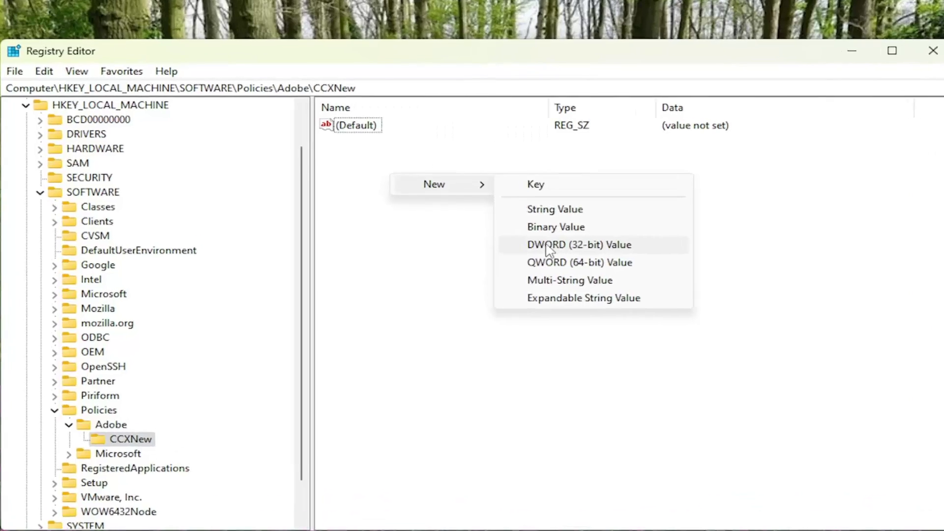
click(536, 236)
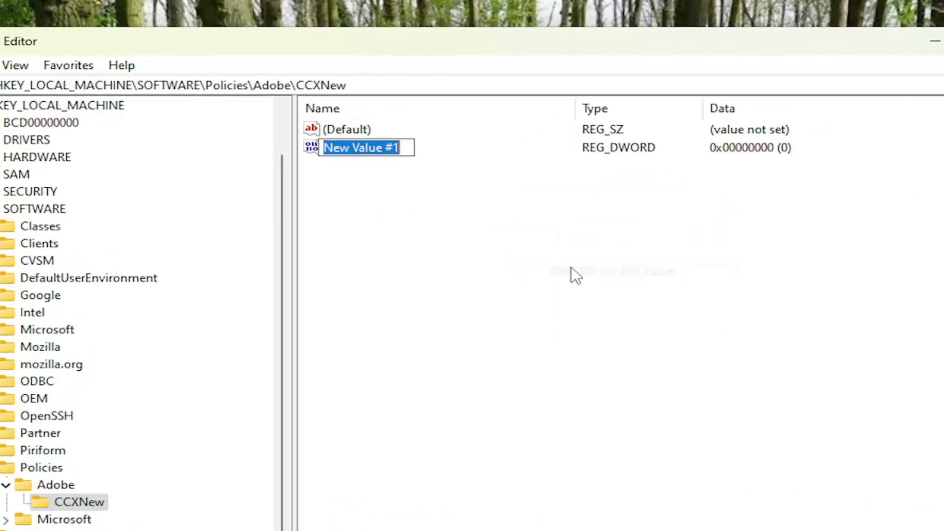
key(BackSpace)
text(Disabled)
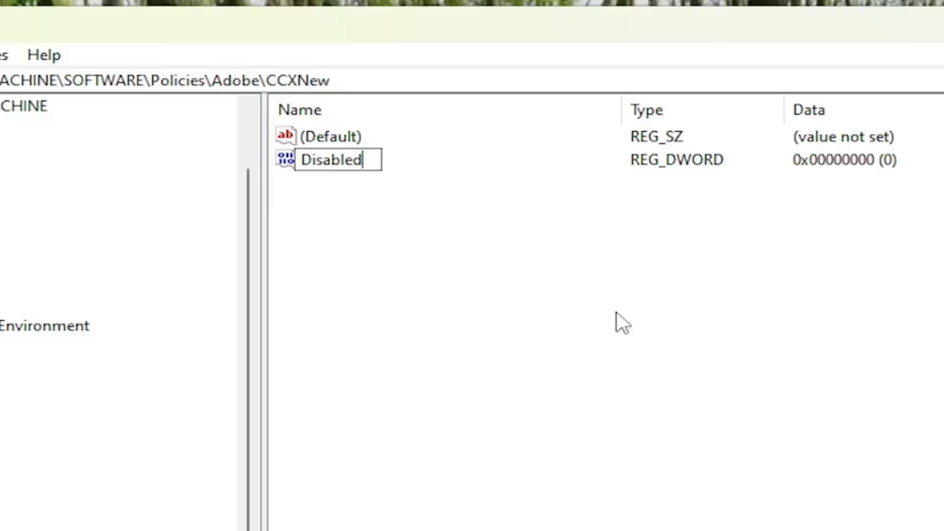
key(Return)
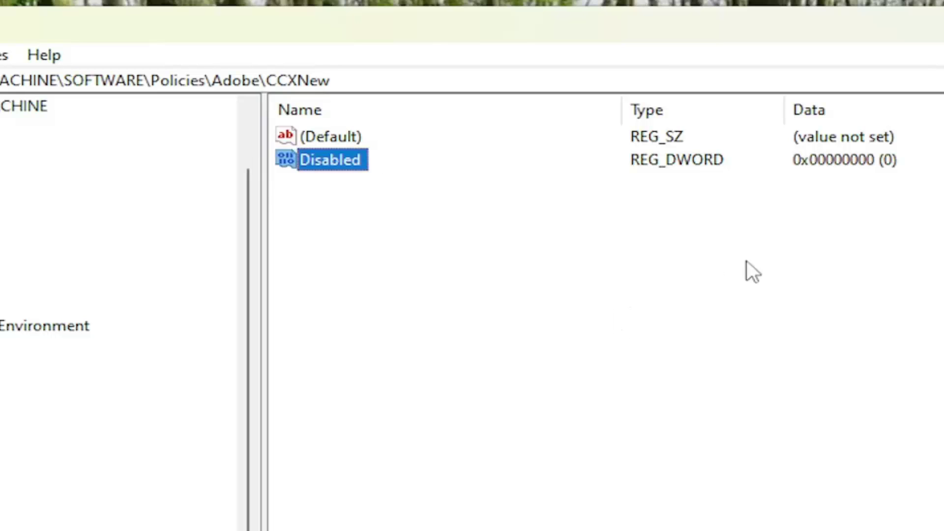
double_click(350, 165)
drag(38, 131, 352, 178)
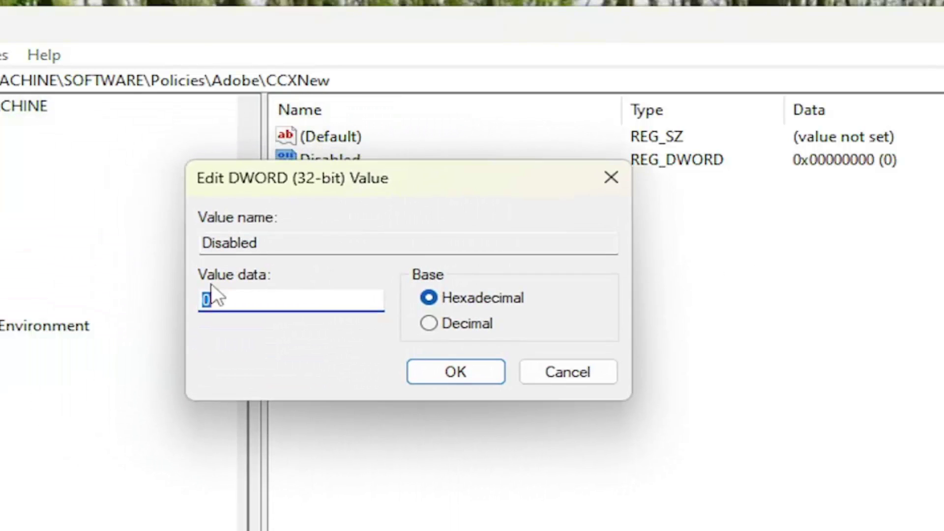
click(472, 369)
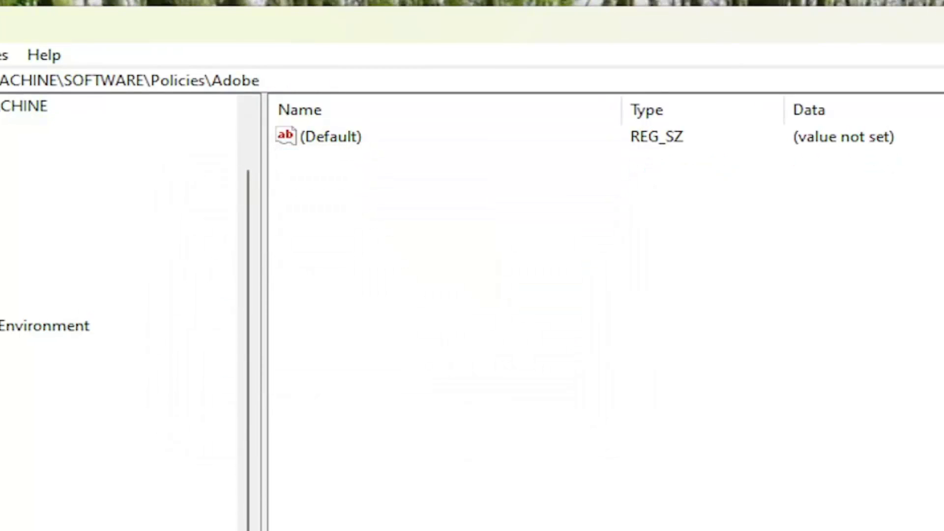
Step: Collapse the key tree to Computer, close Registry Editor, and bring up the Start button's quick-link menu
key(Left)
key(Left)
key(Left)
key(Left)
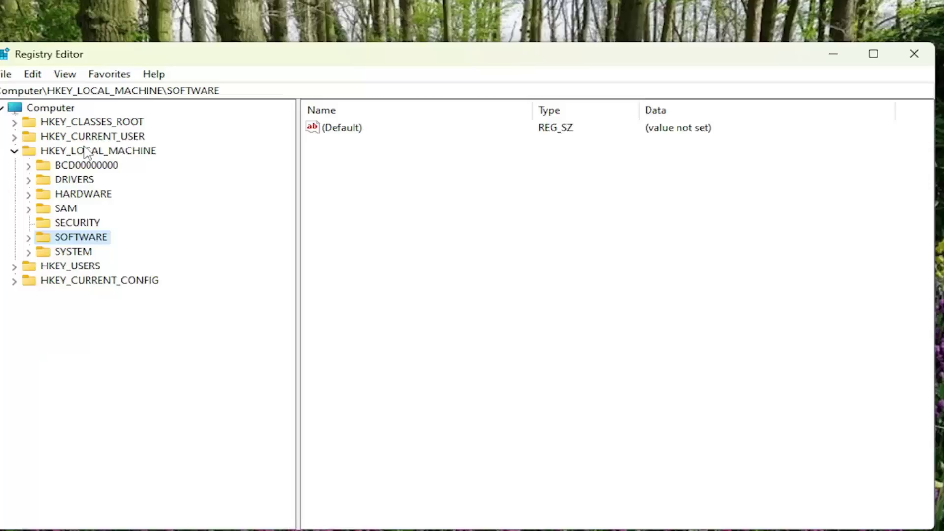
key(Left)
key(Left)
key(Left)
click(914, 53)
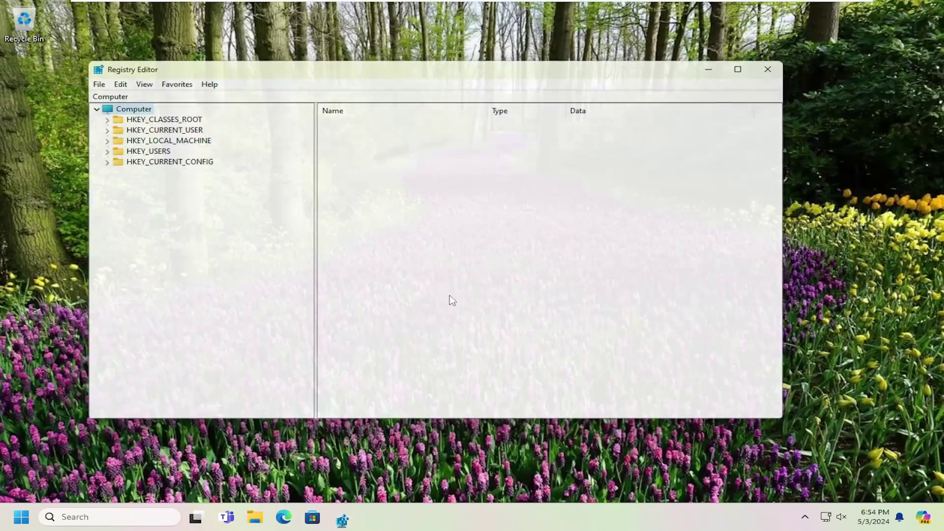
right_click(36, 517)
right_click(21, 517)
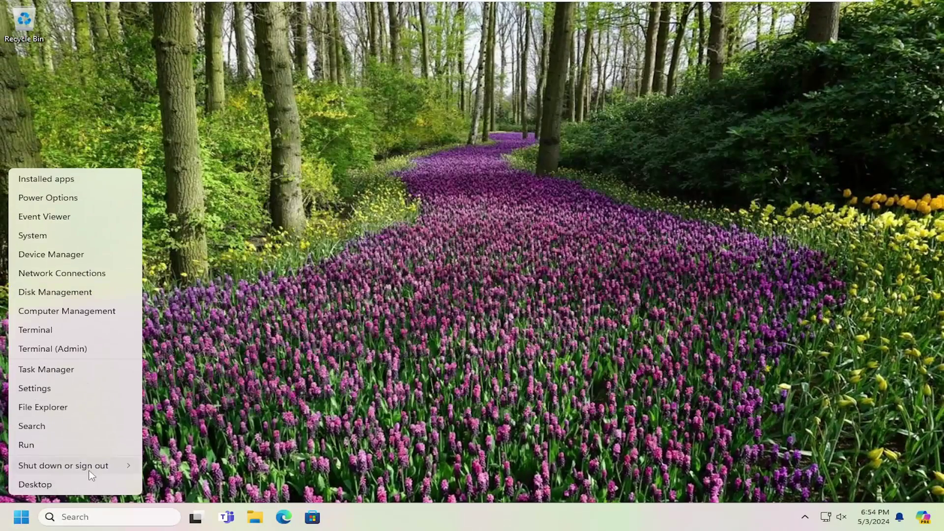